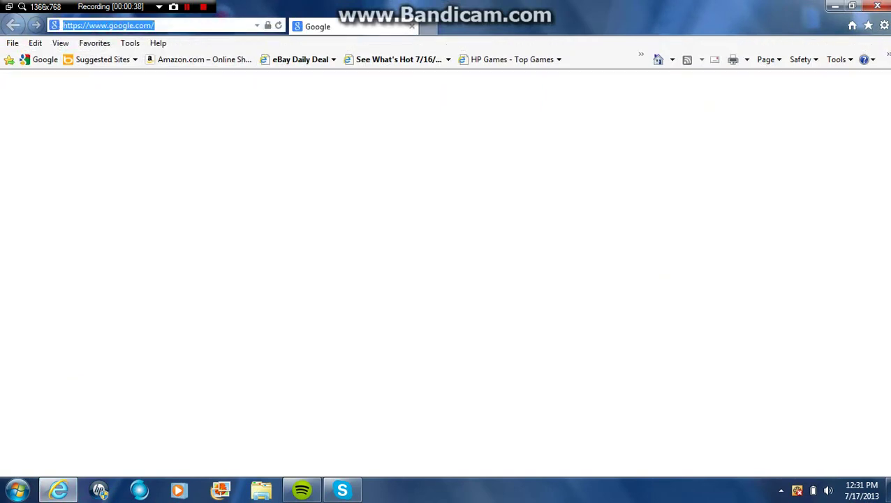
# - Go to the website wizardhax.com
pyautogui.write('wiza')
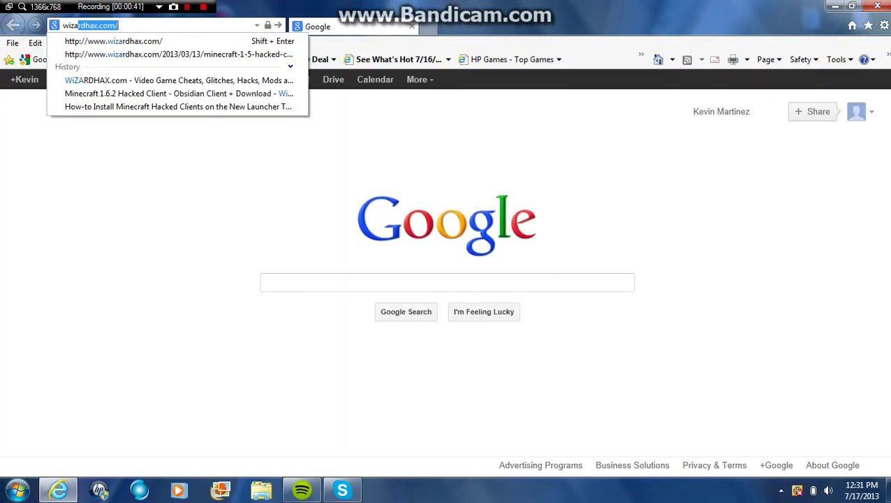
pyautogui.write('rdhax.xo')
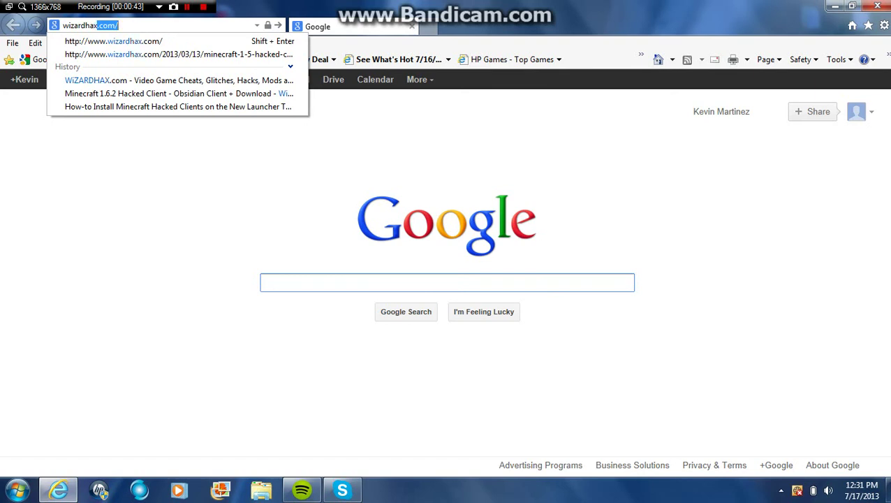
pyautogui.press('BackSpace')
pyautogui.press('BackSpace')
pyautogui.write('com')
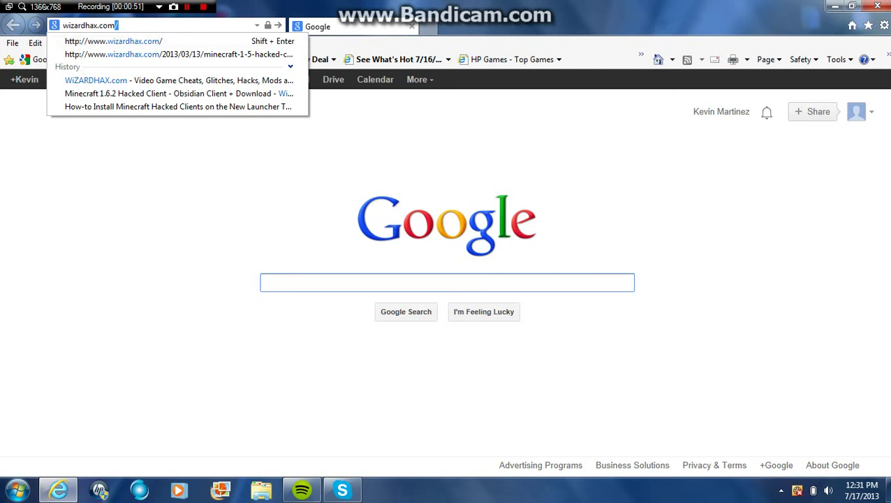
pyautogui.press('Return')
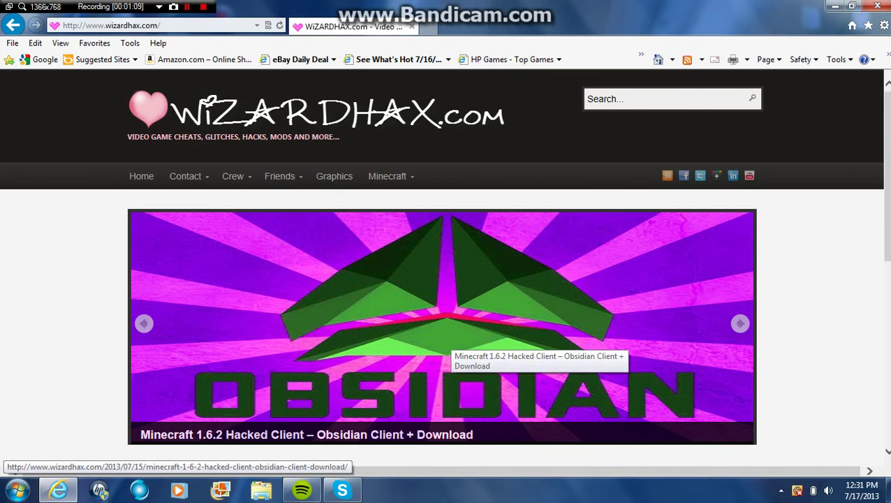
# - Open the Minecraft 1.6.2 Hacked Client – Obsidian Client post and follow its download link
pyautogui.click(447, 341)
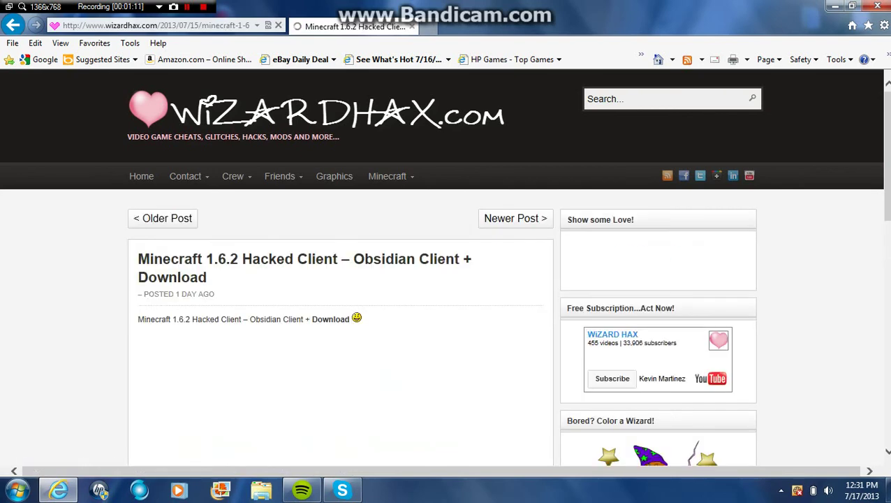
pyautogui.scroll(-3, 445, 267)
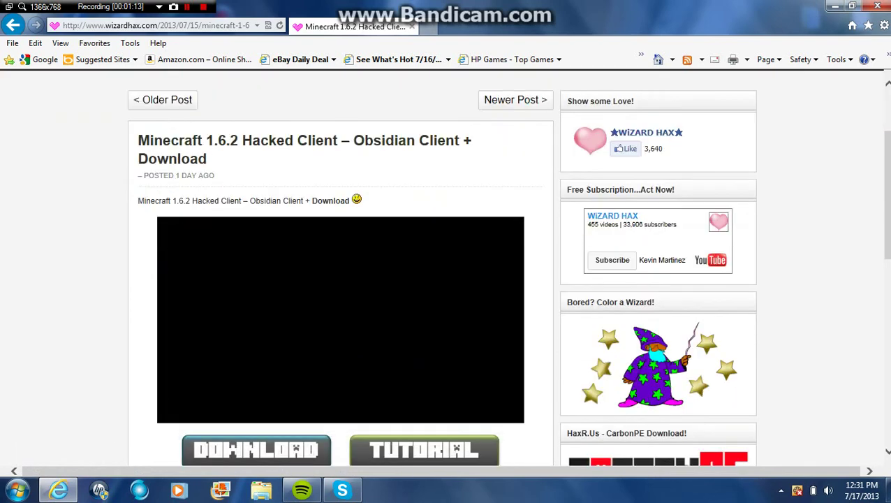
pyautogui.scroll(-2, 445, 266)
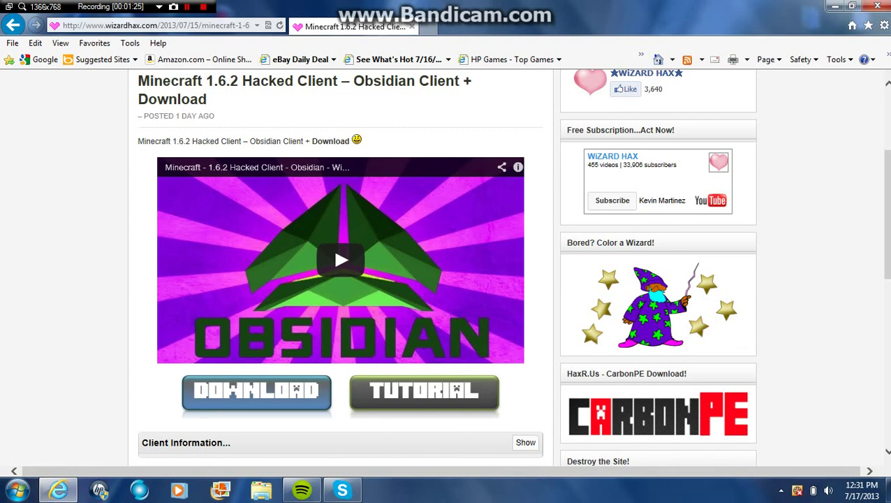
pyautogui.click(259, 391)
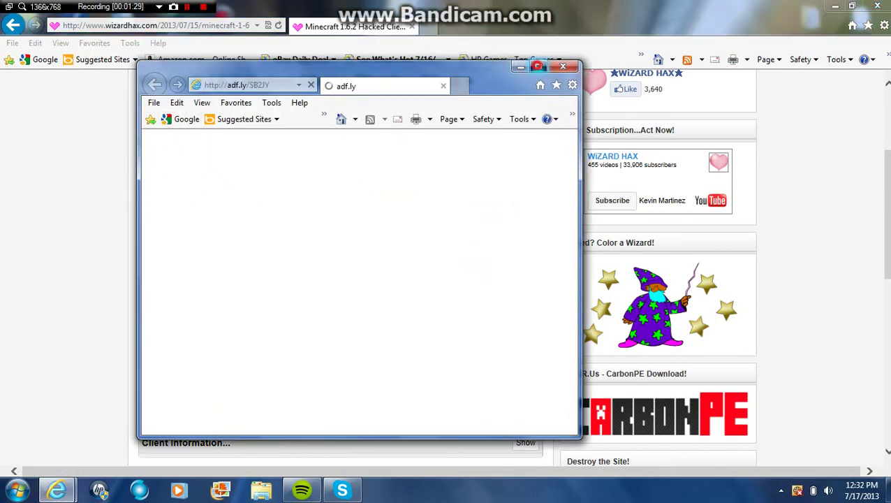
# - Maximize the adf.ly window, skip the ad, agree to MEGA's Terms of Service and download WiZARDHAX.com-Obsidian.zip
pyautogui.click(538, 67)
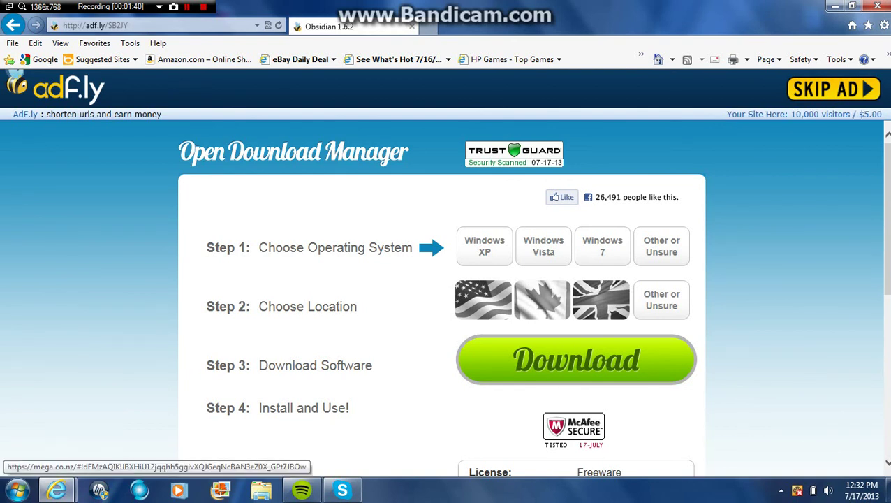
pyautogui.click(799, 90)
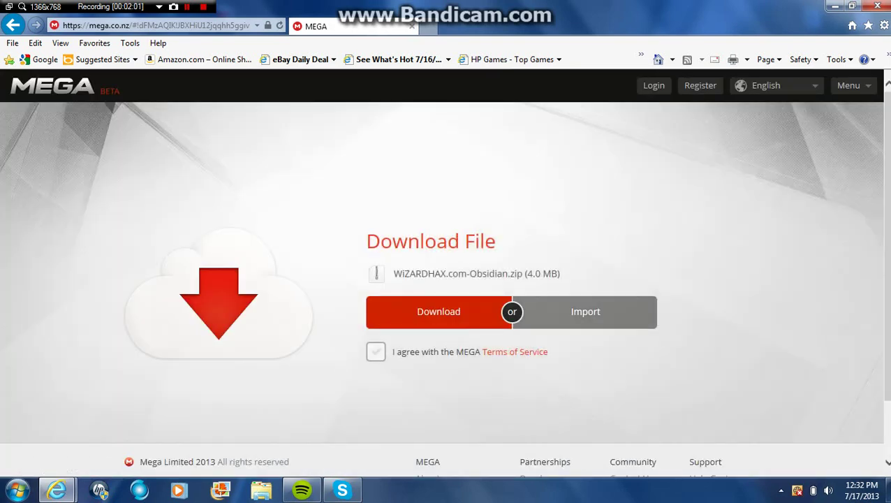
pyautogui.click(376, 351)
pyautogui.click(396, 306)
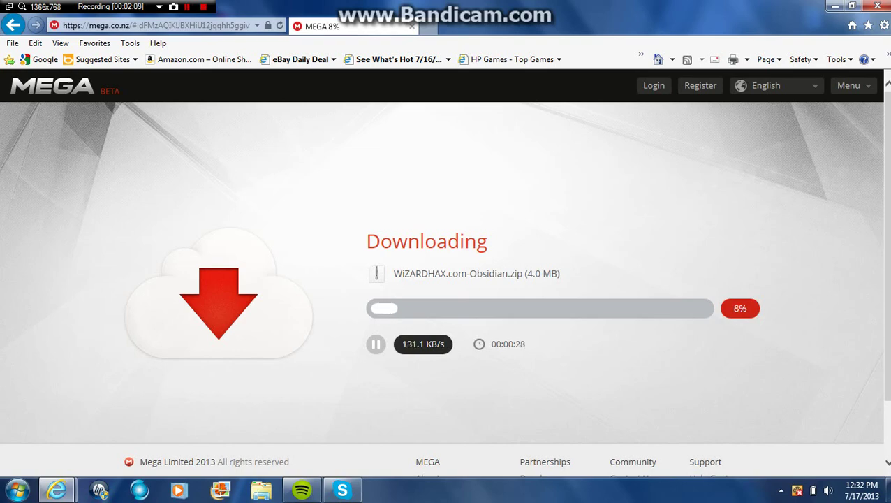
# - Minimize the browser and run Minecraft (1).exe from the desktop, accepting the security warning
pyautogui.click(833, 6)
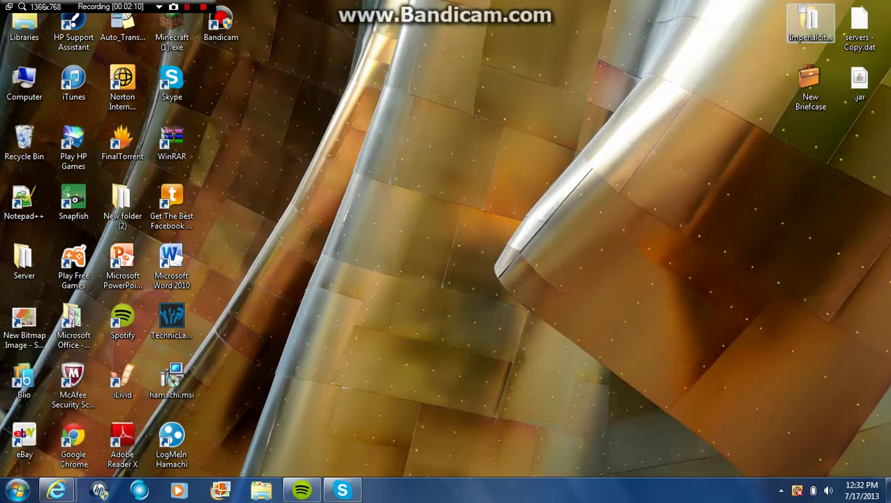
pyautogui.doubleClick(174, 31)
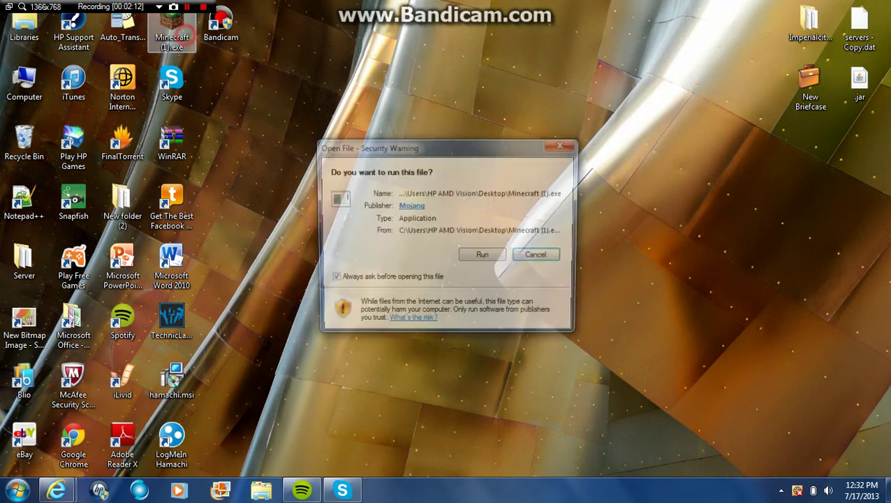
pyautogui.click(489, 255)
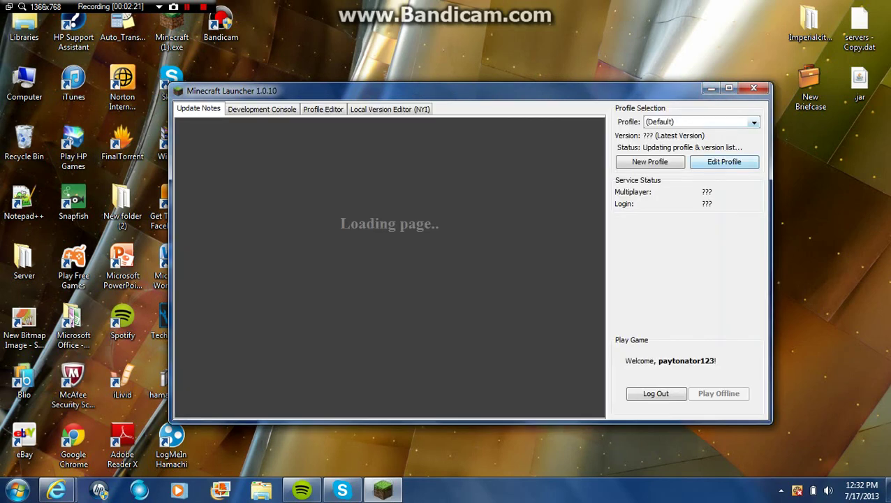
# - Check which game versions the (Default) profile offers in the Profile Editor, and close the launcher without saving
pyautogui.click(710, 162)
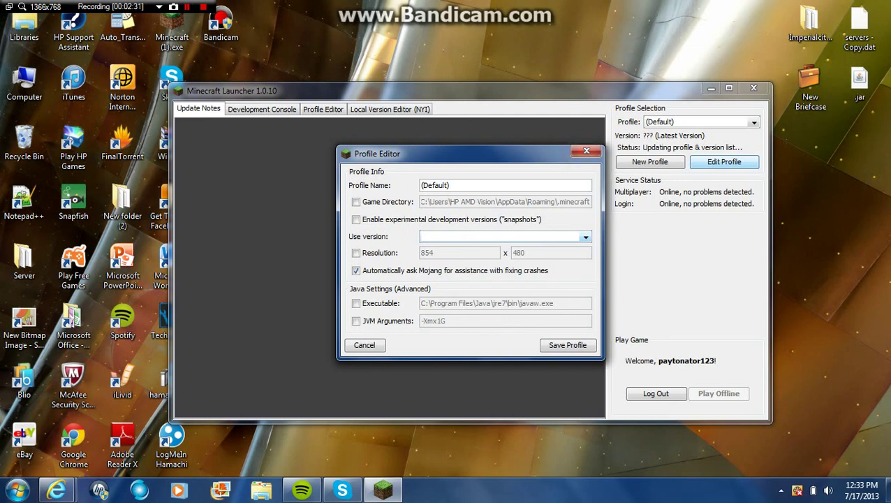
pyautogui.press('Escape')
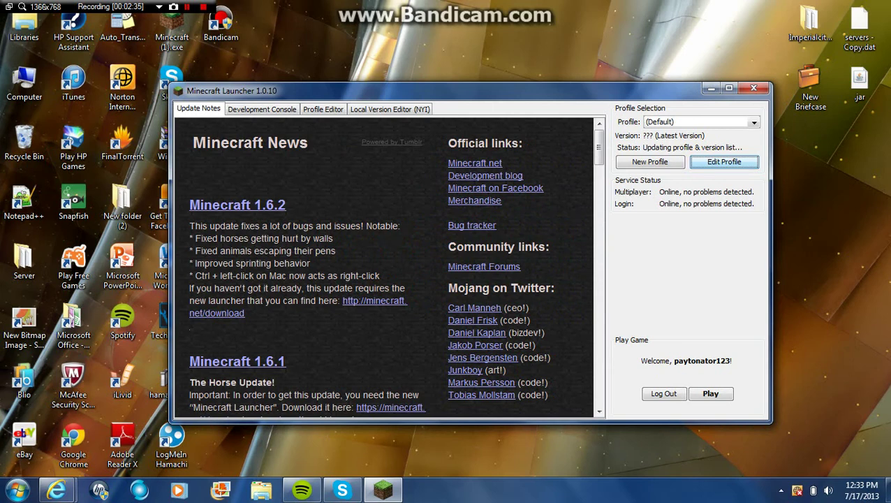
pyautogui.click(724, 161)
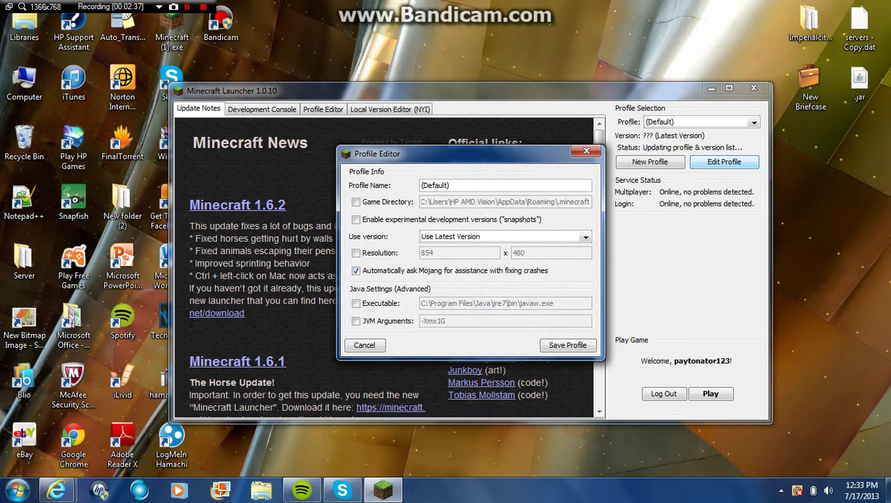
pyautogui.click(584, 238)
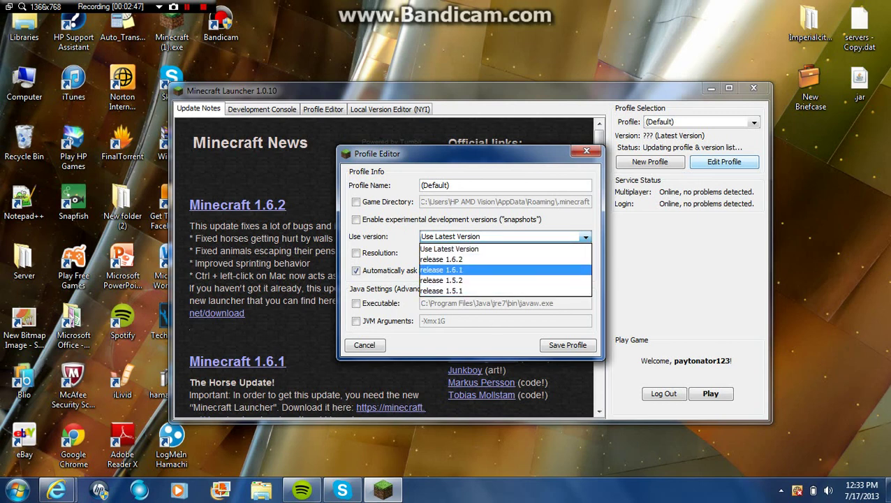
pyautogui.click(587, 150)
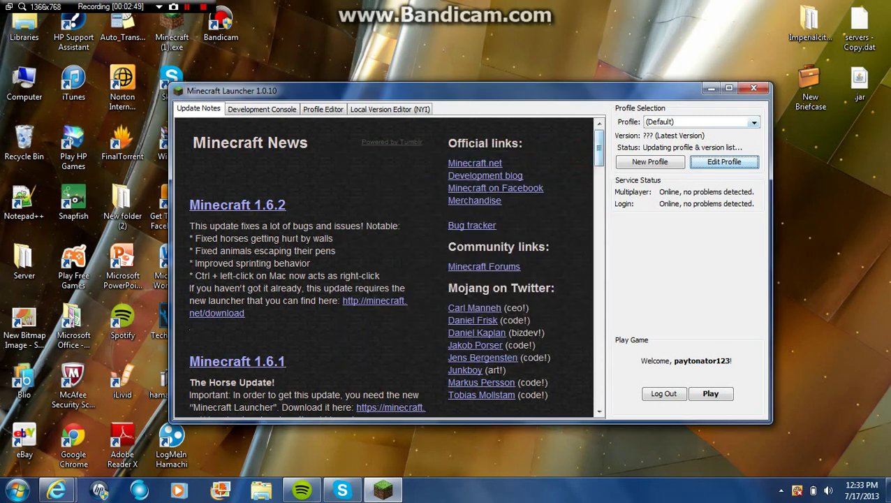
pyautogui.click(754, 88)
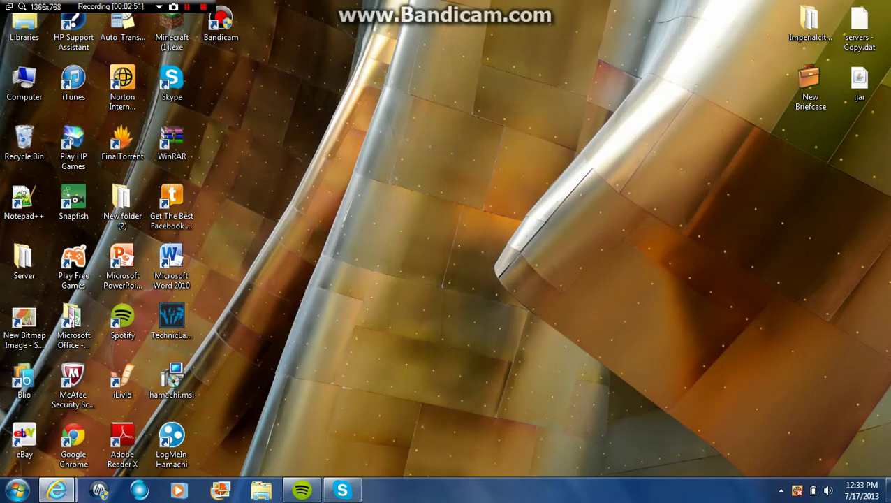
# - Return to the browser, open the downloaded WiZARDHAX.com-Obsidian.zip in WinRAR and minimize the browser
pyautogui.click(241, 413)
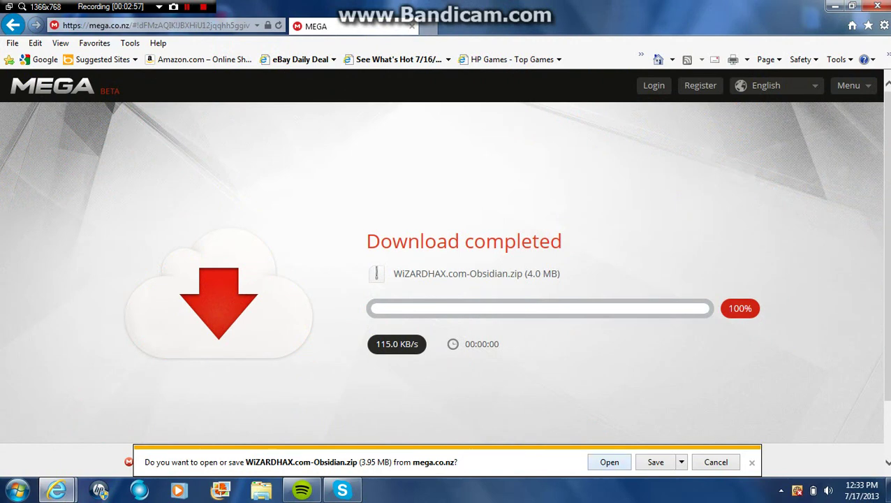
pyautogui.click(610, 461)
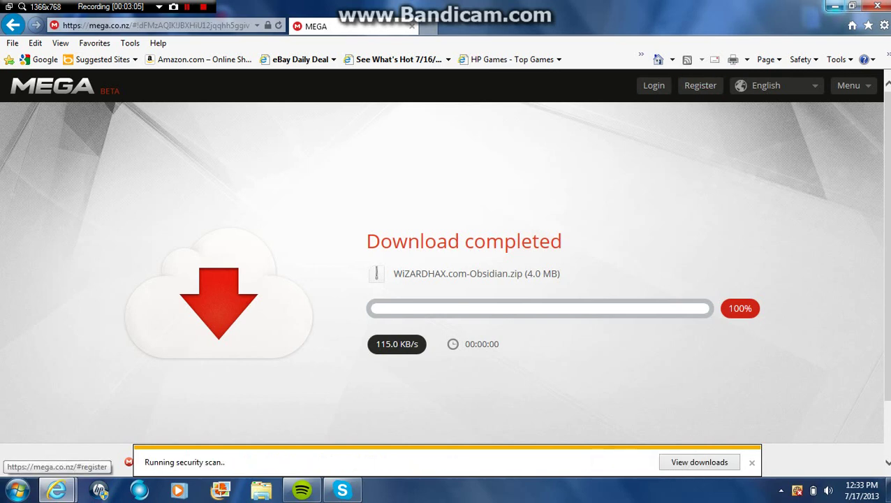
pyautogui.click(835, 6)
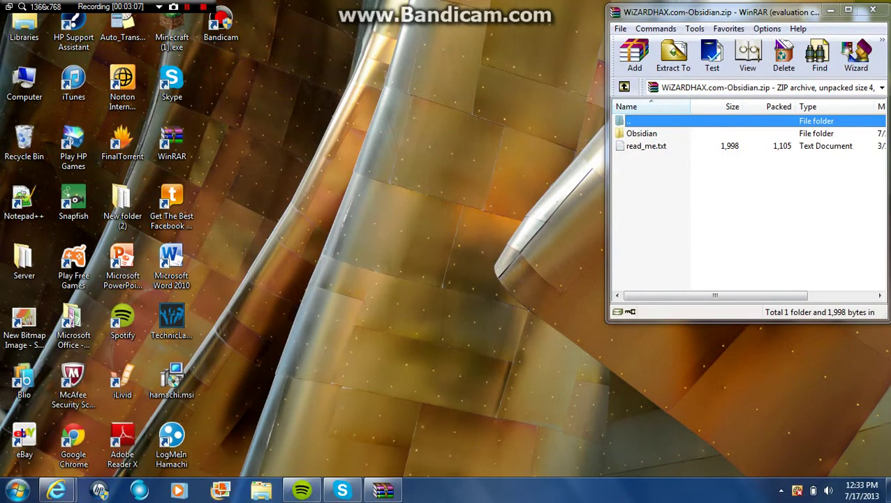
pyautogui.press('Escape')
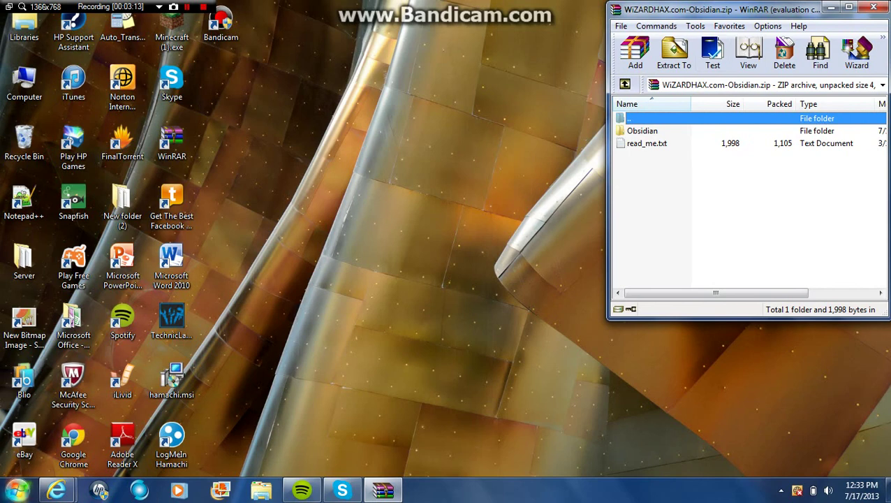
# - Search Windows for %appdata% and open the Roaming folder
pyautogui.click(18, 490)
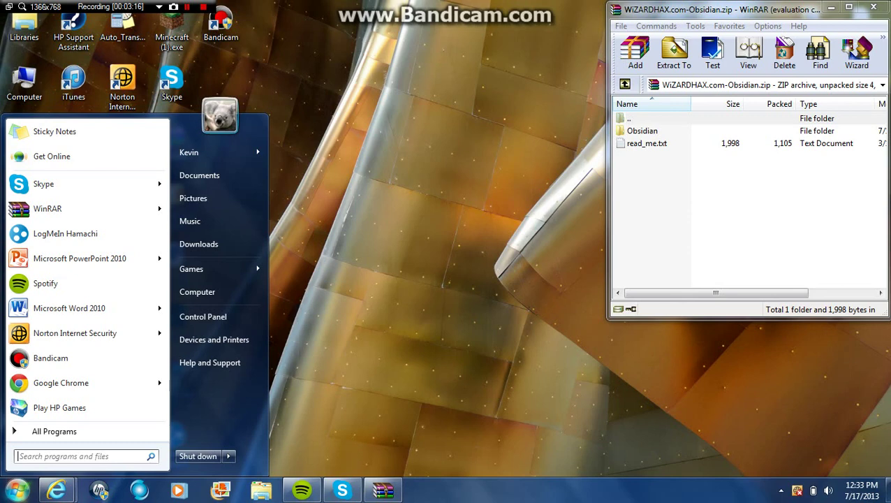
pyautogui.write('%')
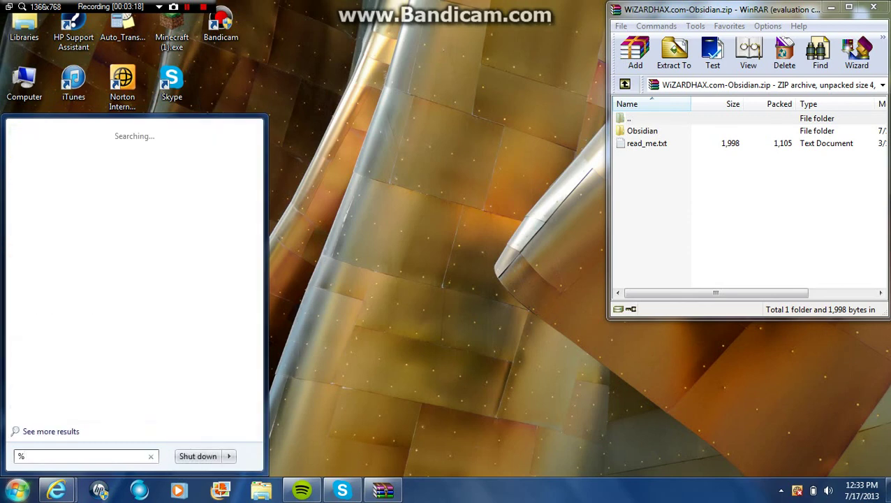
pyautogui.write('appdata')
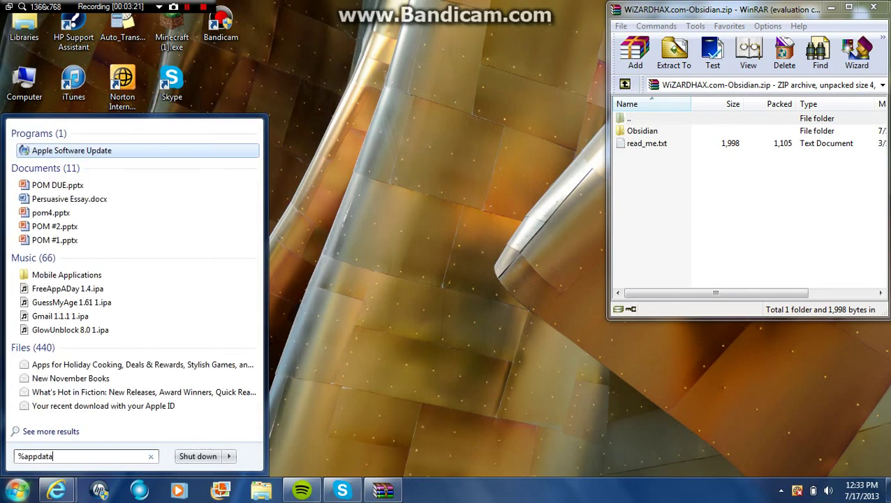
pyautogui.write('%')
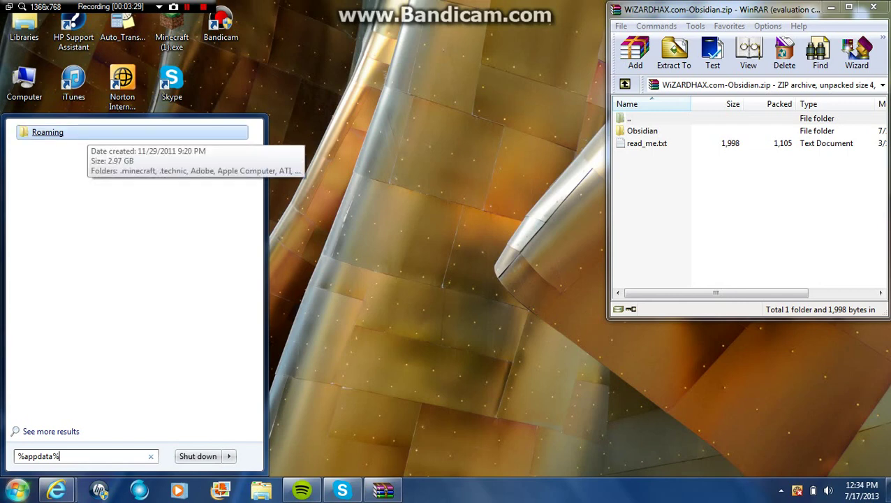
pyautogui.press('Return')
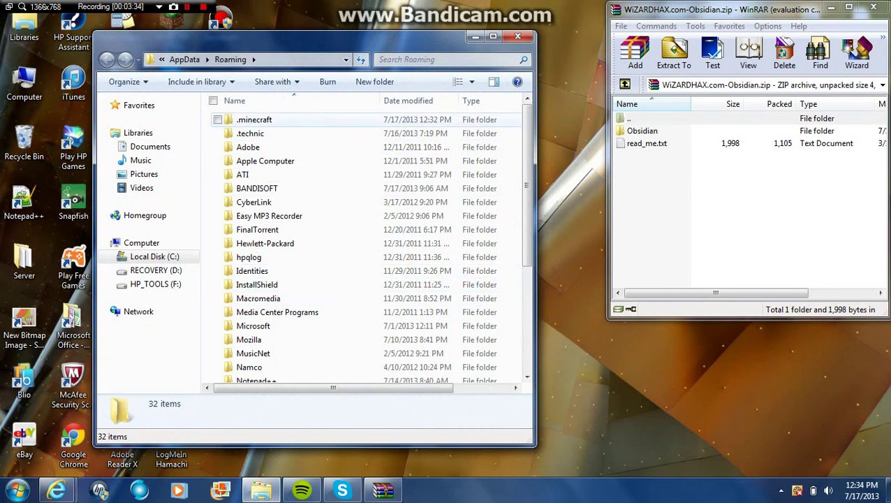
# - Open the .minecraft folder and go into its versions folder
pyautogui.doubleClick(304, 120)
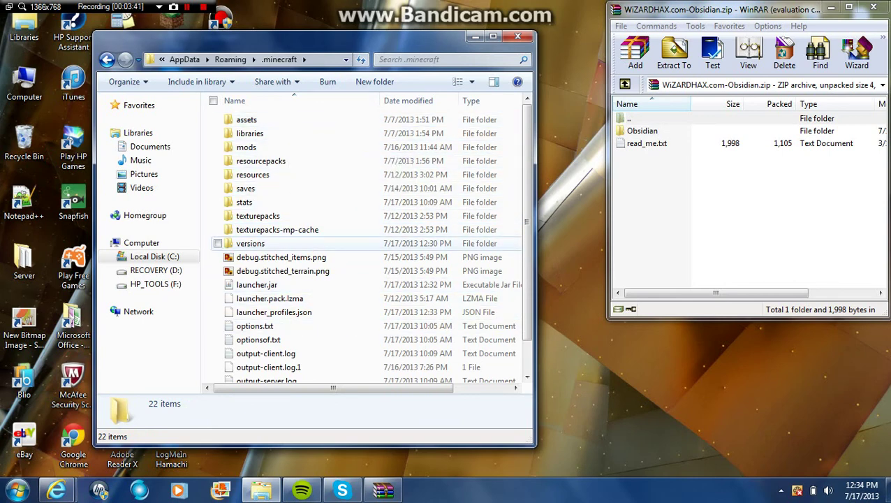
pyautogui.click(283, 243)
pyautogui.click(283, 242)
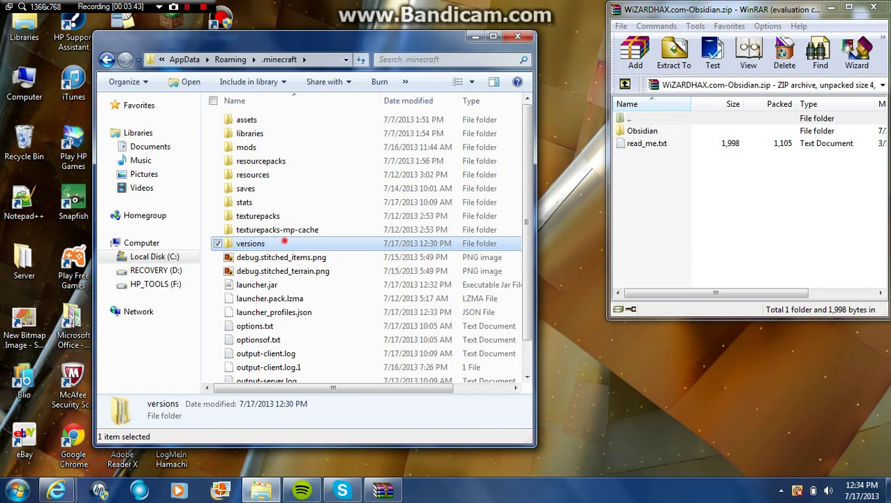
pyautogui.doubleClick(293, 241)
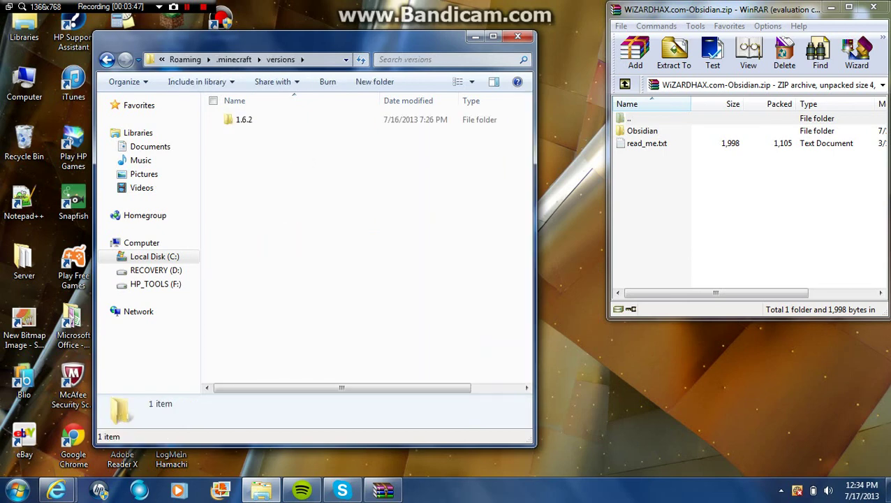
# - Reposition the versions folder window and copy the Obsidian folder from the WinRAR archive into it
pyautogui.moveTo(314, 36); pyautogui.dragTo(348, 6)
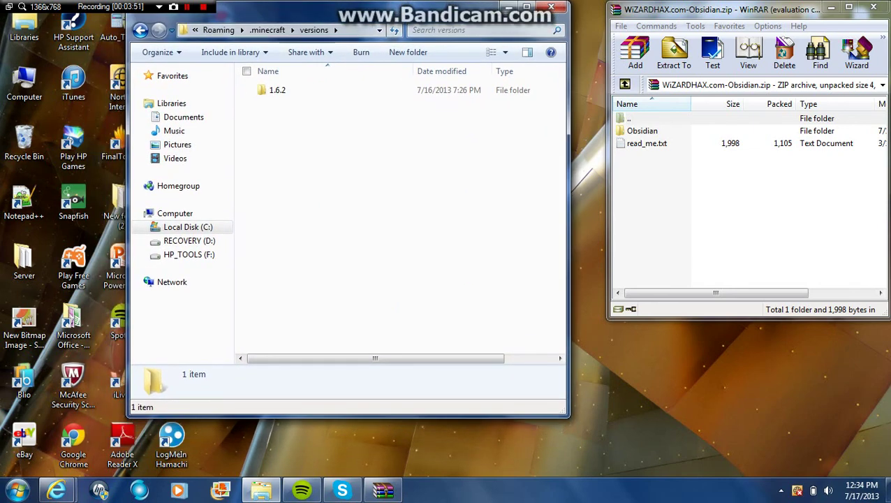
pyautogui.click(642, 130)
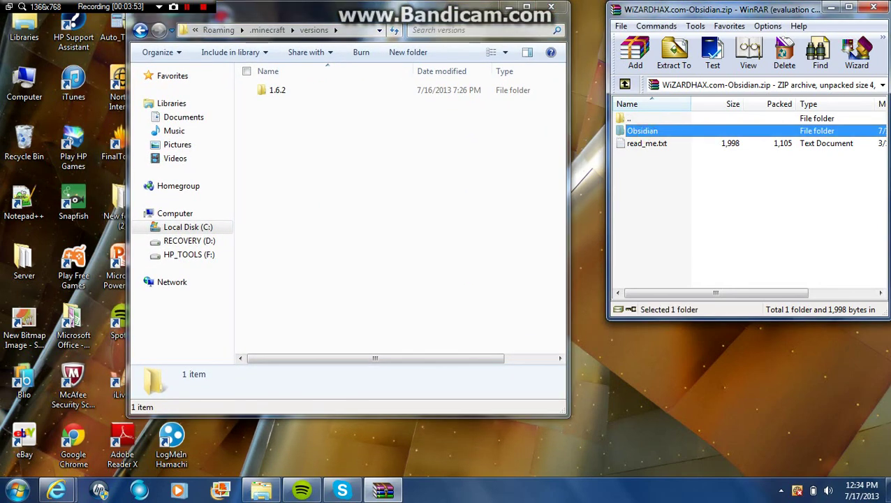
pyautogui.click(678, 131)
pyautogui.click(691, 129)
pyautogui.click(715, 130)
pyautogui.moveTo(715, 130); pyautogui.dragTo(385, 175)
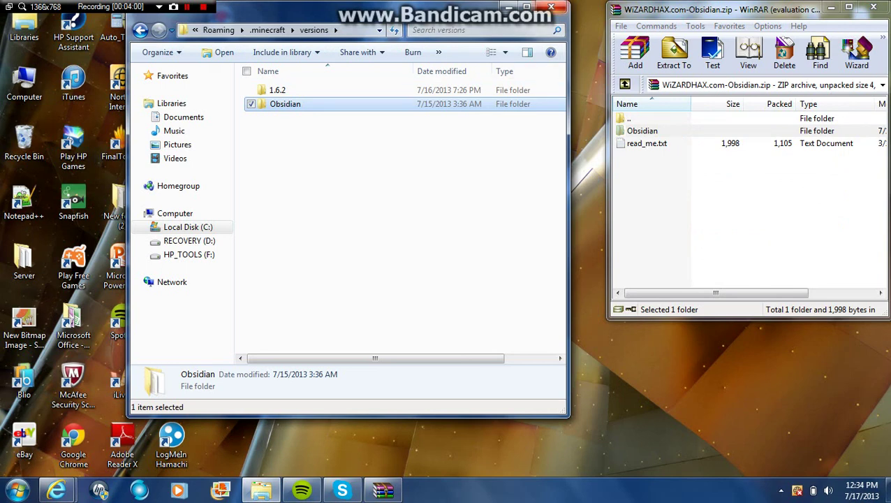
# - Close the versions folder and WinRAR windows, and run Minecraft (1).exe from the desktop
pyautogui.hotkey('alt', 'F4')
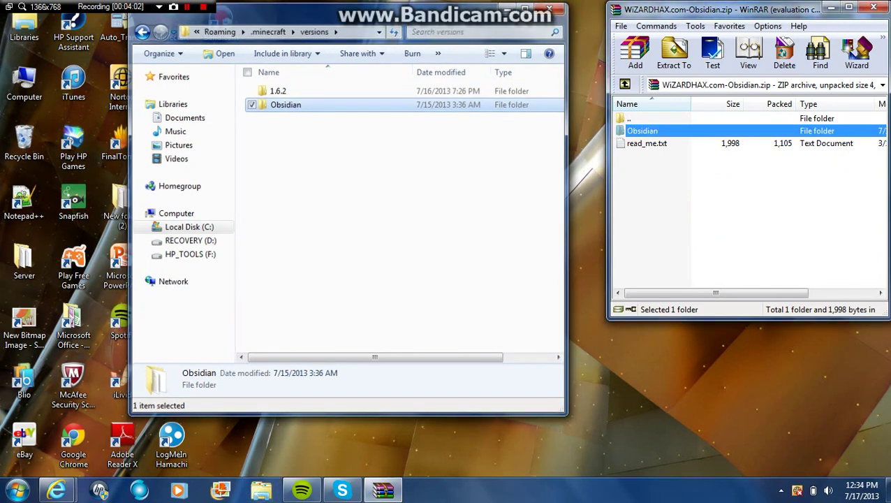
pyautogui.hotkey('alt', 'F4')
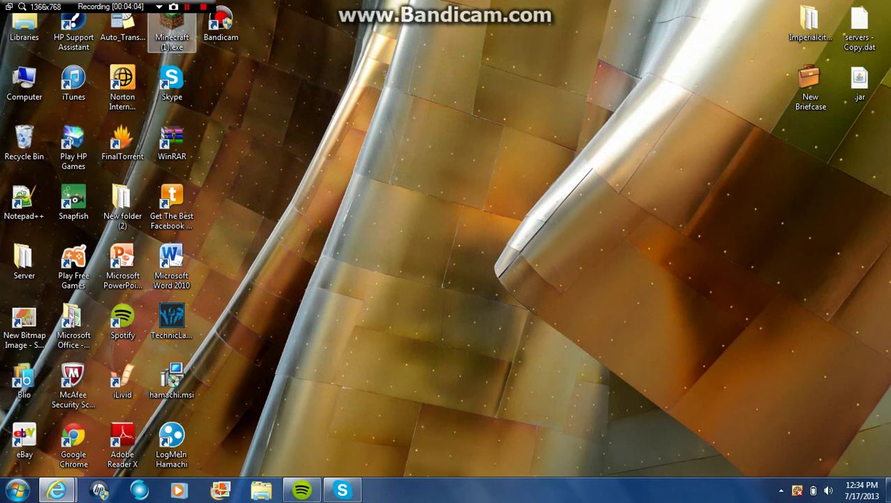
pyautogui.doubleClick(172, 32)
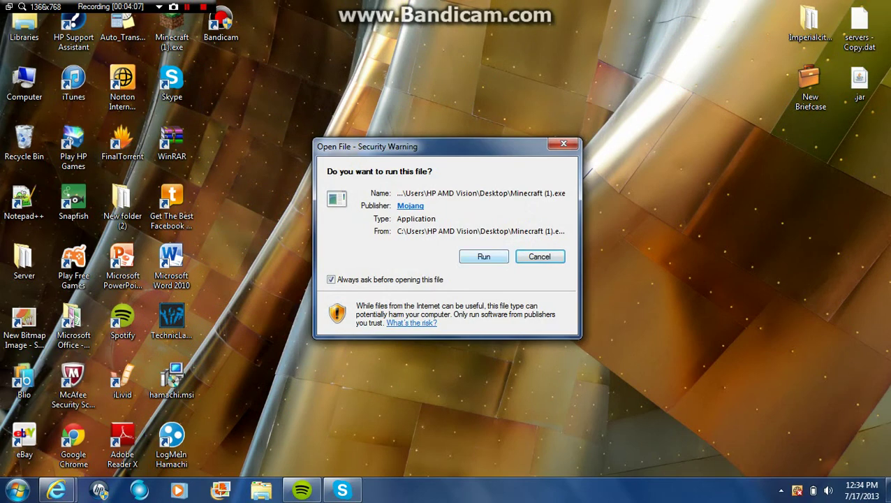
pyautogui.click(471, 257)
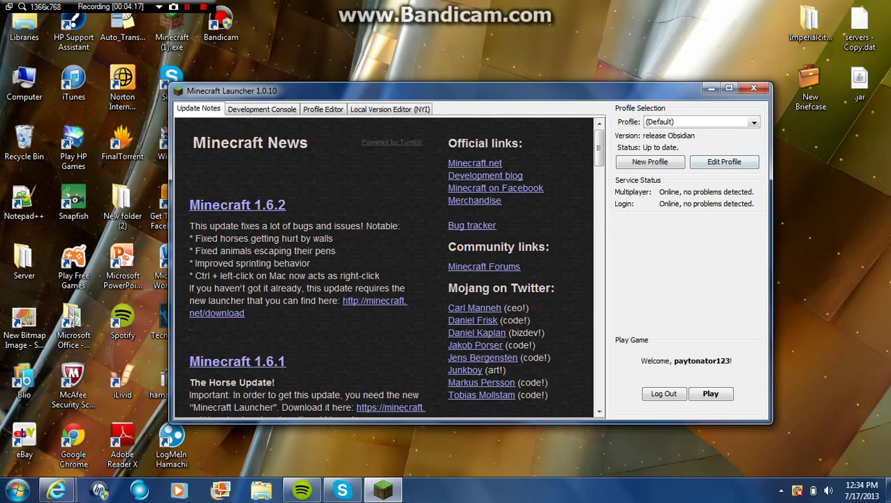
# - Check the versions offered for the (Default) profile and leave the profile editor without saving
pyautogui.click(725, 161)
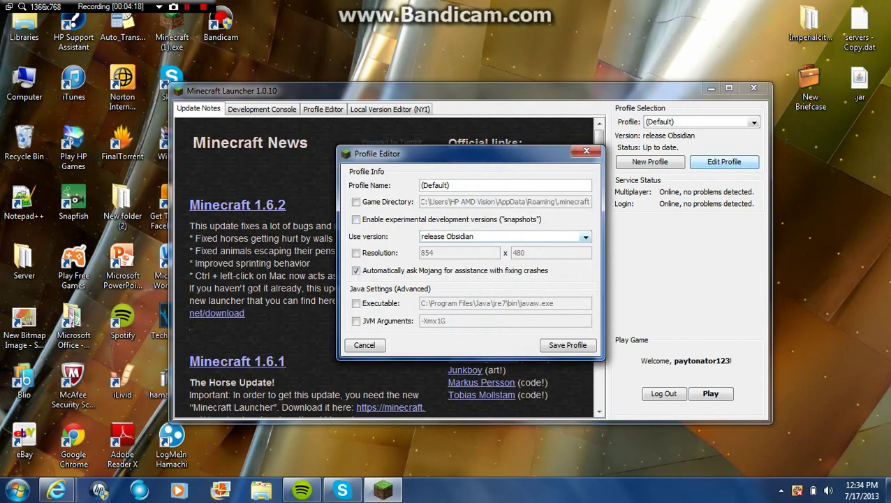
pyautogui.click(585, 237)
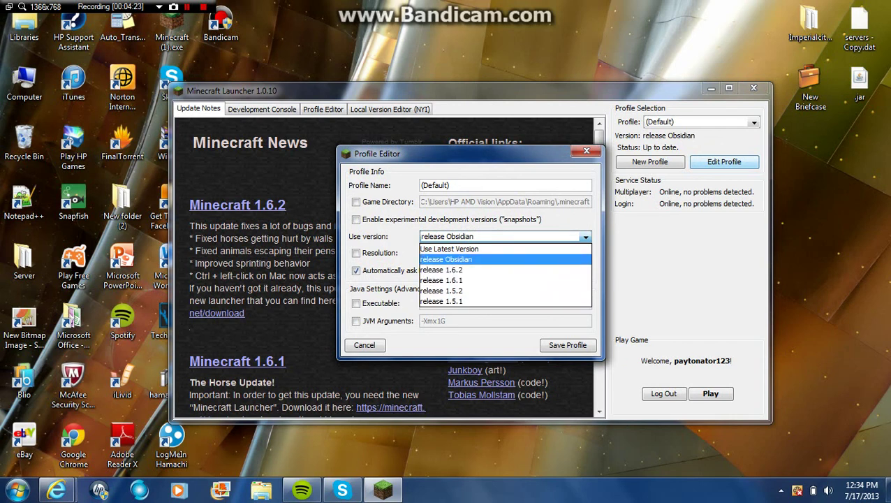
pyautogui.click(364, 345)
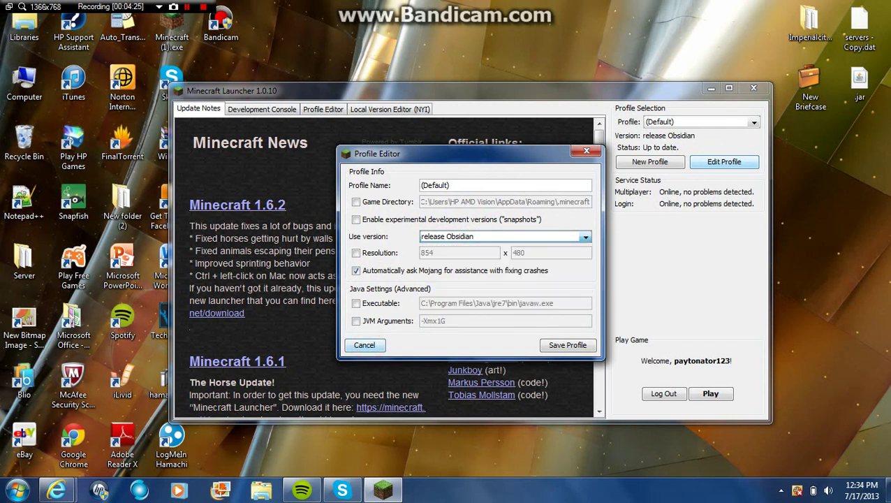
pyautogui.click(364, 345)
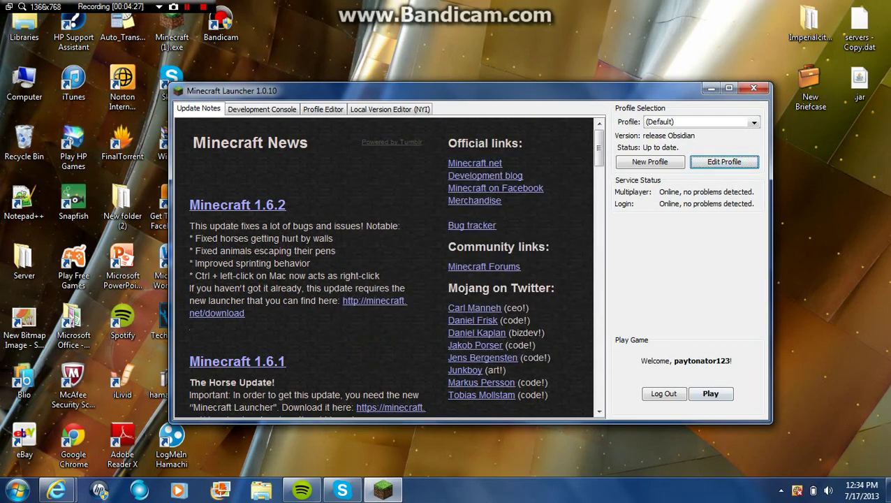
# - Start the game with the (Default) profile and maximize the launcher and game windows
pyautogui.click(710, 394)
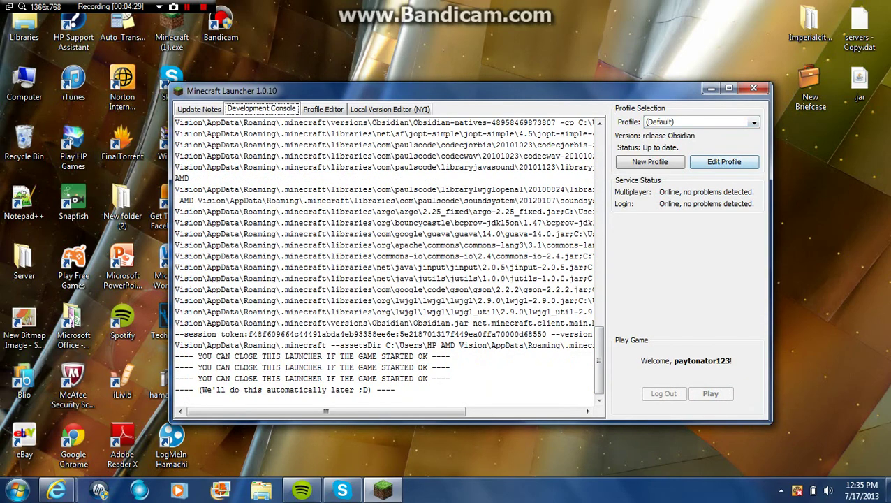
pyautogui.click(729, 88)
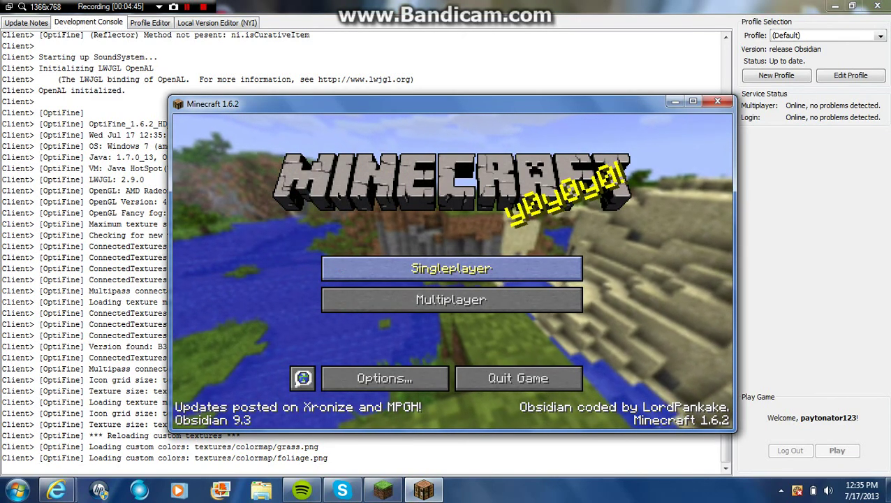
pyautogui.press('F11')
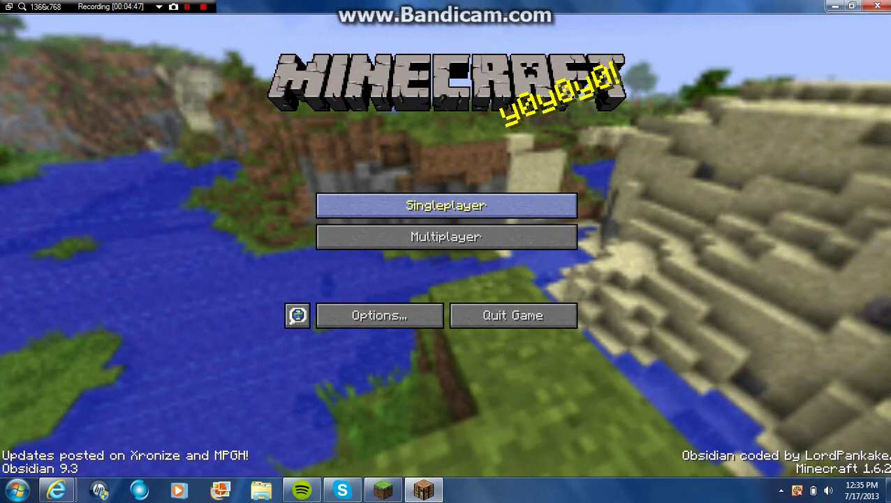
# - Load the singleplayer world New World
pyautogui.click(538, 204)
pyautogui.click(512, 224)
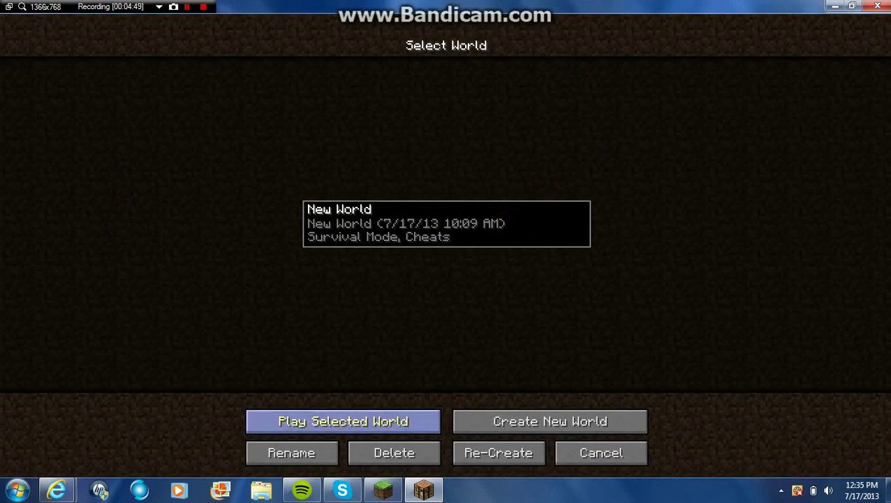
pyautogui.click(385, 423)
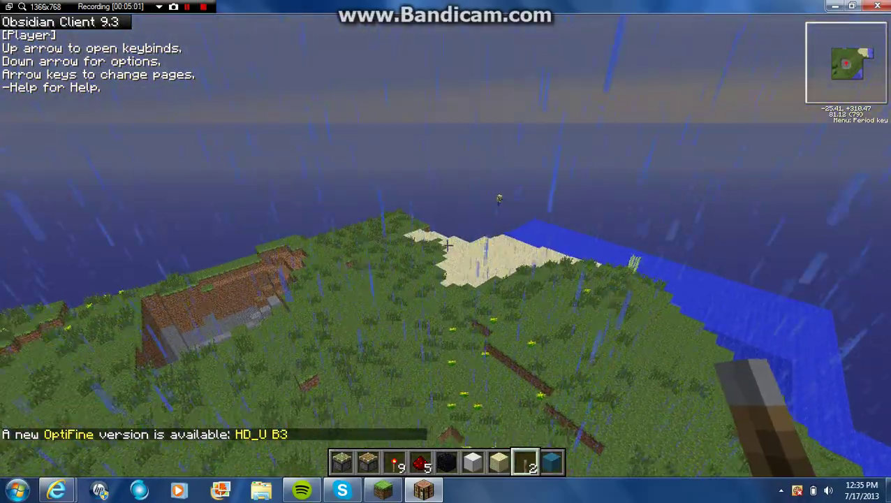
# - Walk across the grassland and break large chunks of the dirt and stone terrain with the Nuker hack
pyautogui.press('w')
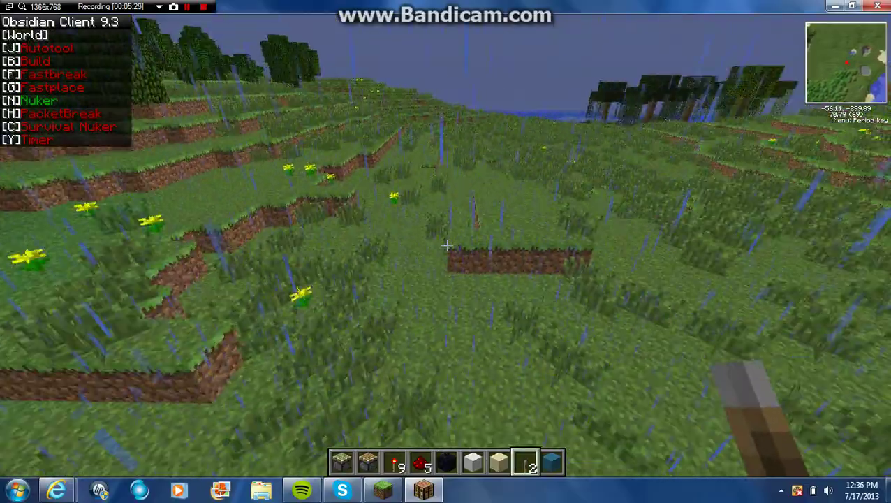
pyautogui.click(448, 246)
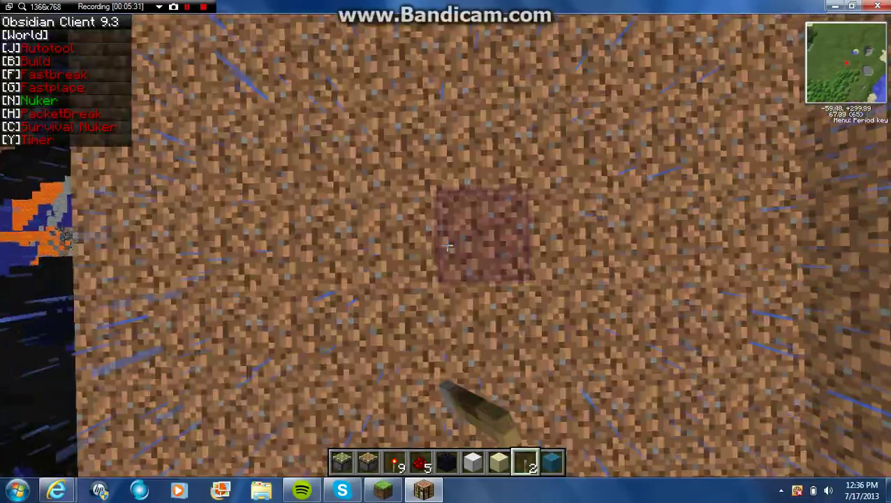
pyautogui.click(447, 245)
pyautogui.click(447, 245)
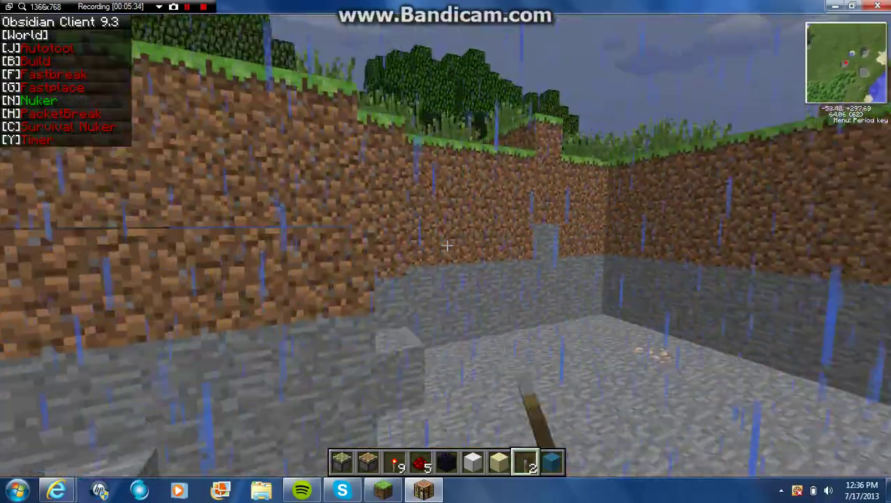
pyautogui.click(447, 246)
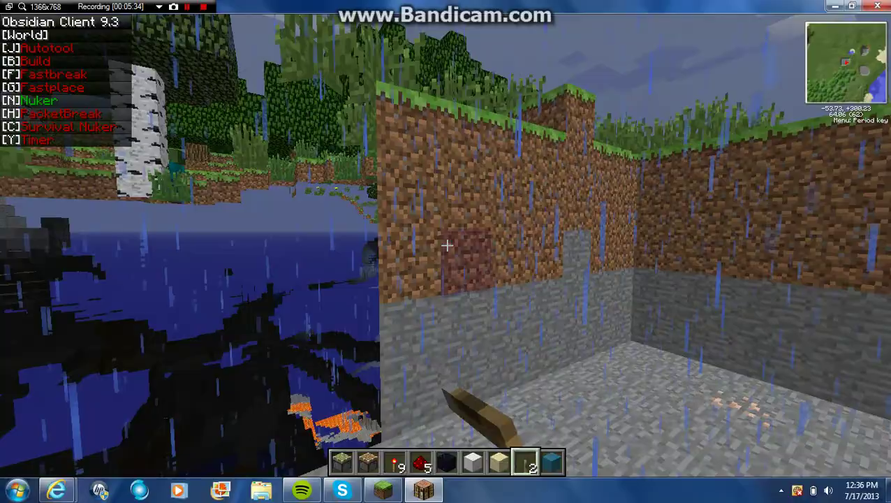
pyautogui.click(447, 245)
pyautogui.press('space')
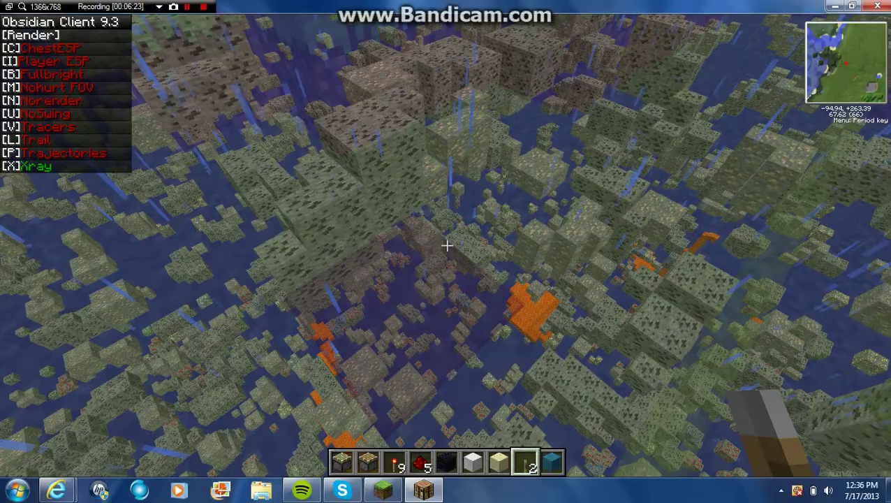
# - Move over the terrain in Xray view and turn the Xray hack off
pyautogui.press('w')
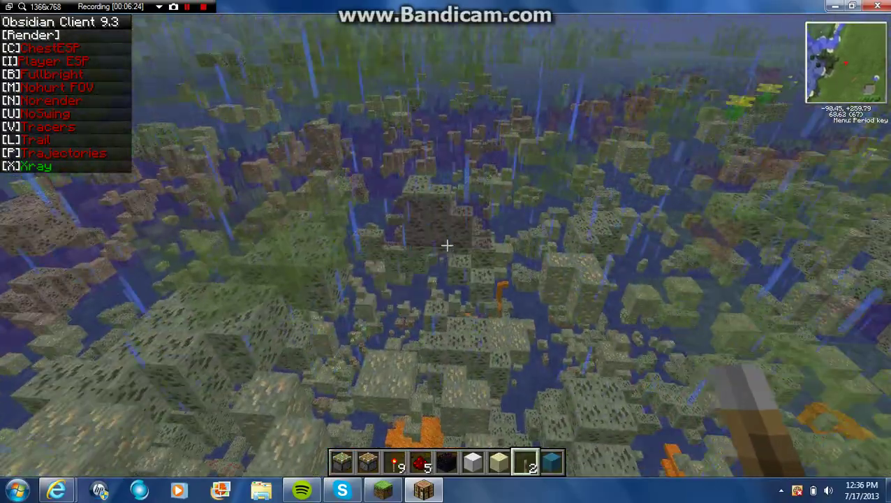
pyautogui.press('x')
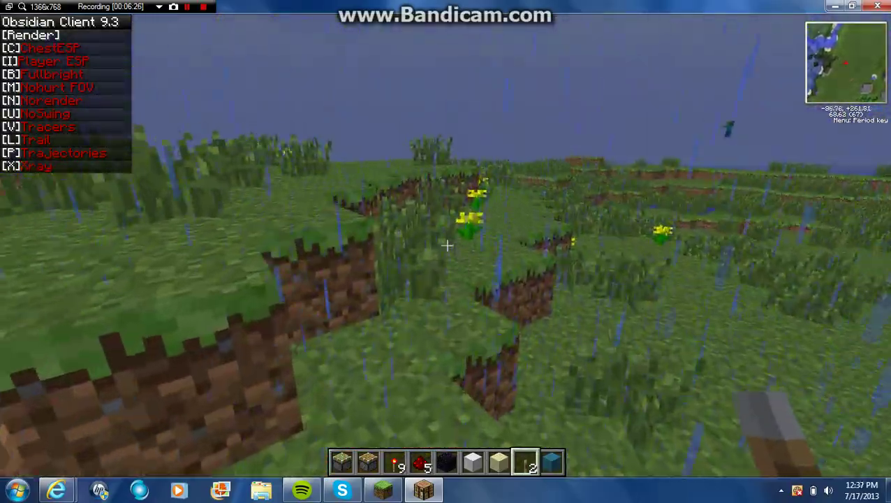
pyautogui.press('w')
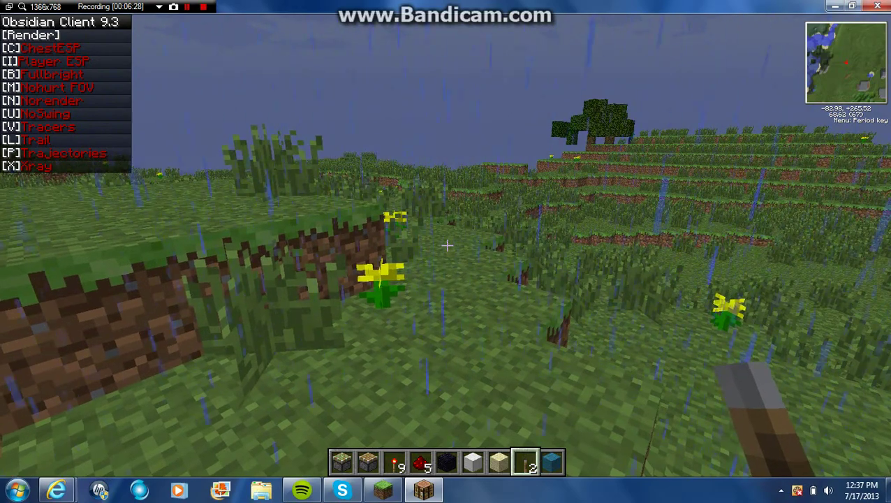
pyautogui.press('t')
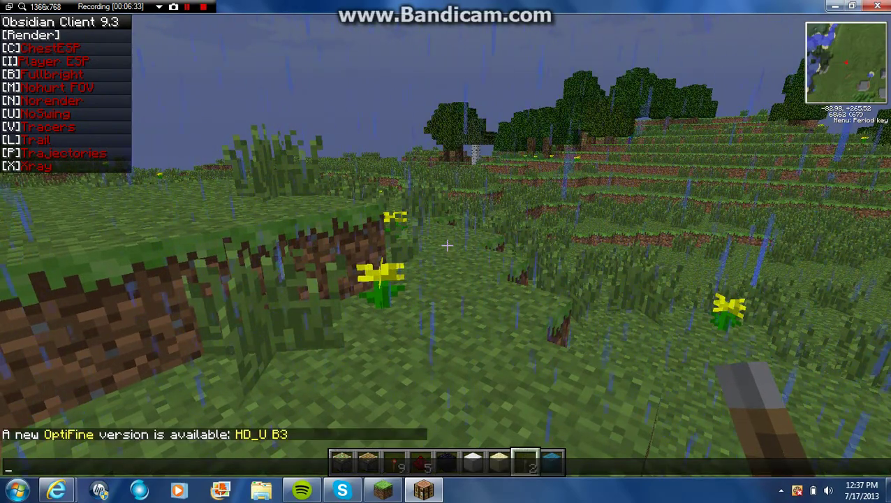
pyautogui.press('Escape')
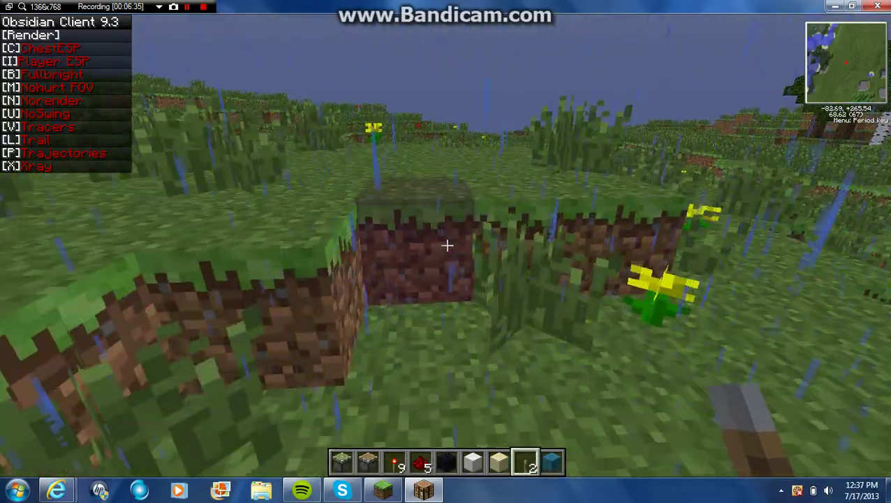
# - Walk across the flowered grassland toward the tower by the water and open the game menu
pyautogui.press('w')
pyautogui.press('space')
pyautogui.press('w')
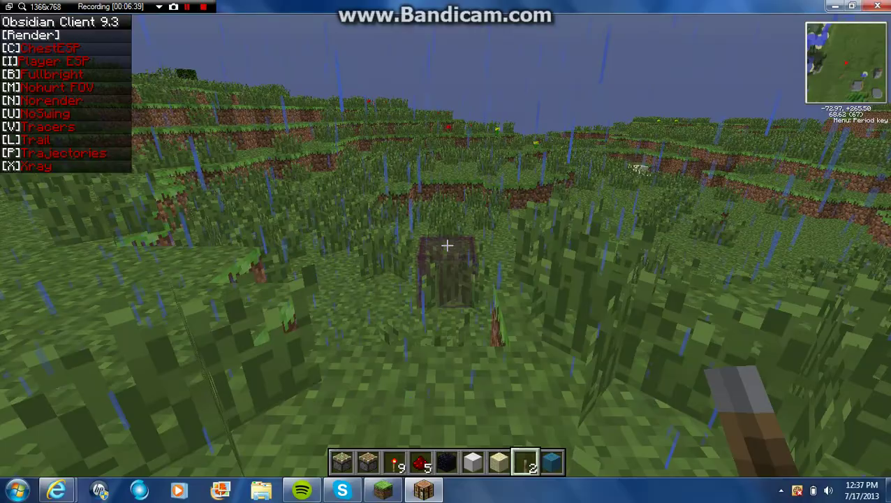
pyautogui.press('w')
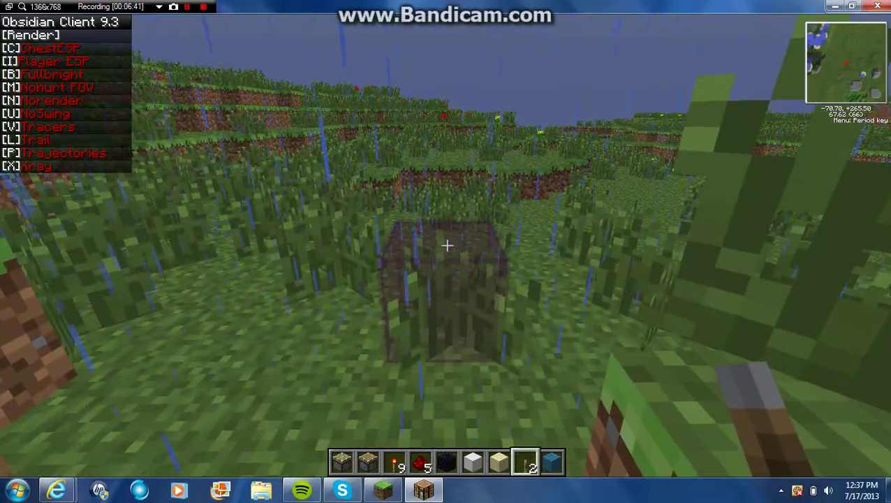
pyautogui.press('w')
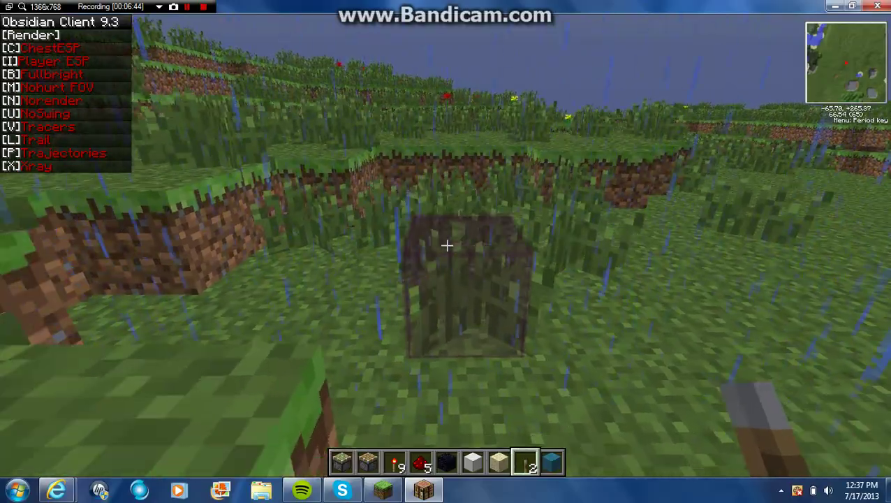
pyautogui.press('w')
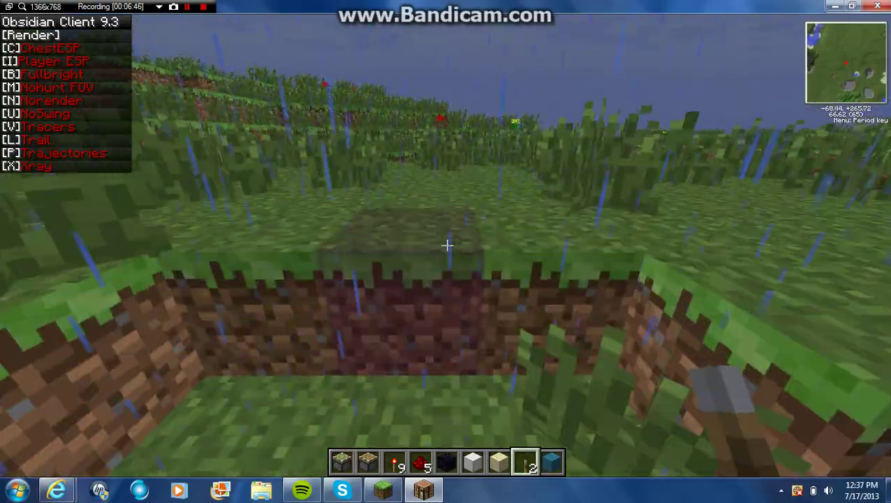
pyautogui.press('w')
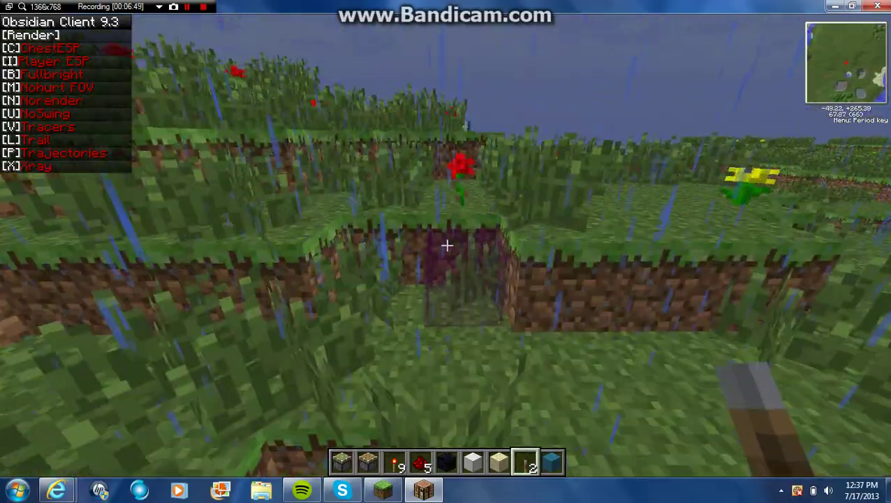
pyautogui.press('w')
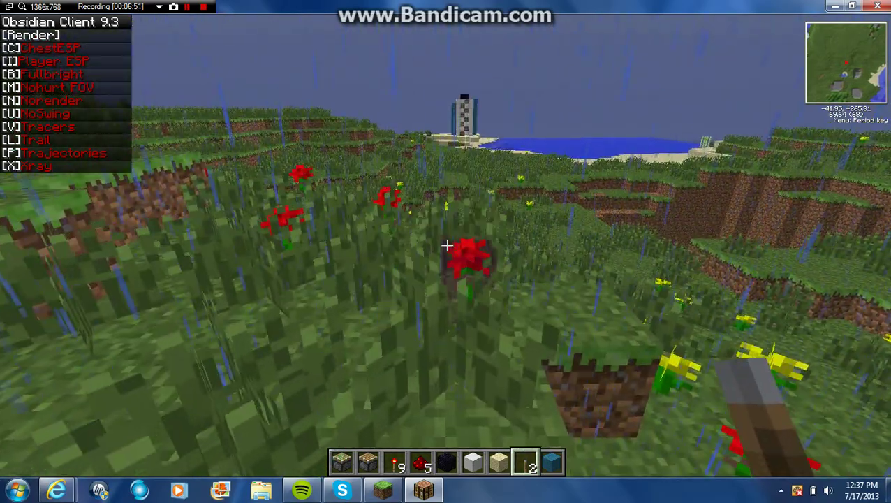
pyautogui.press('Escape')
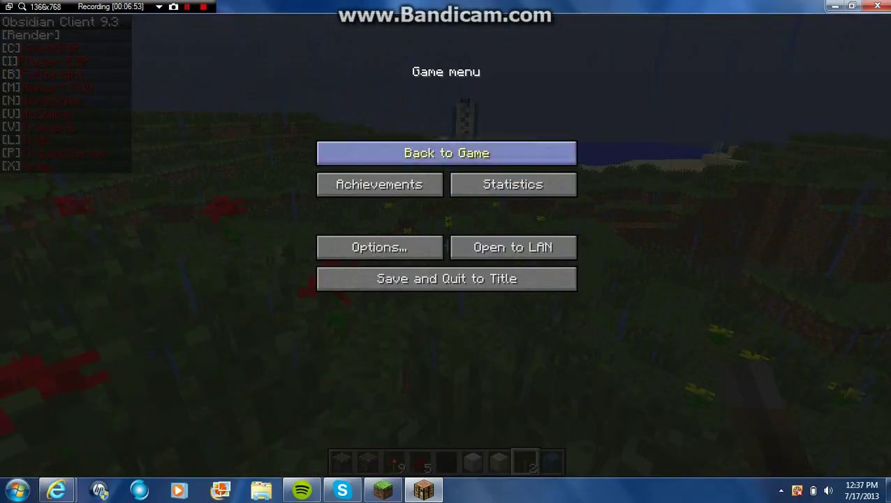